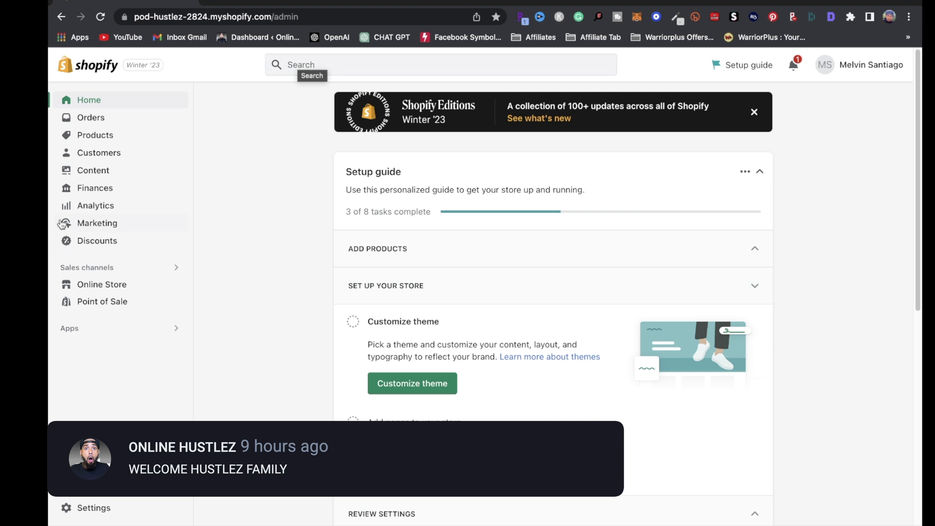
Open the Never Stop The Hustle T-shirt from Products and send it to Edit on Printful.
left_click(95, 135)
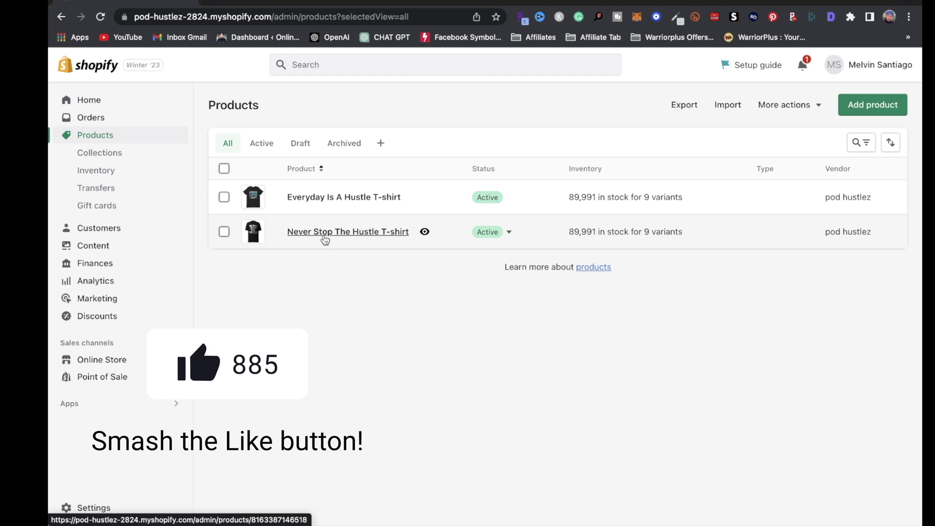
left_click(330, 234)
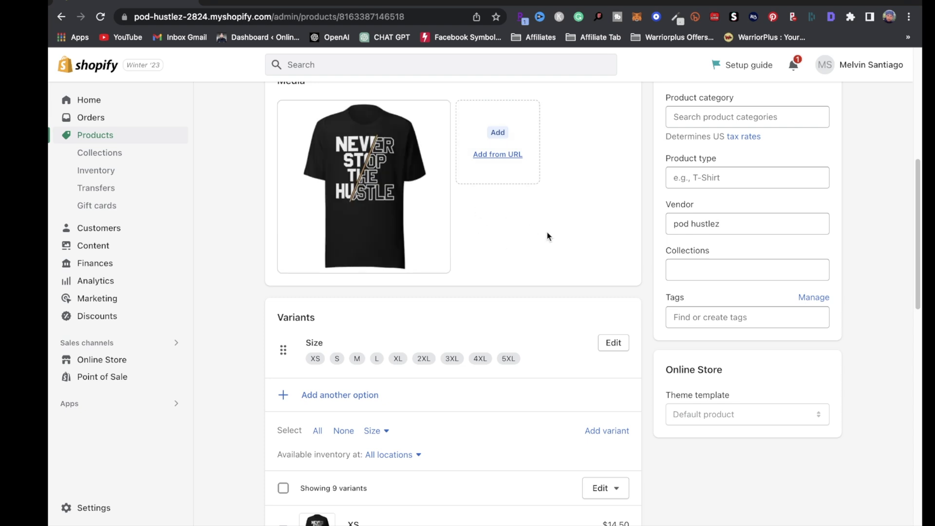
scroll(547, 232, "up", 7)
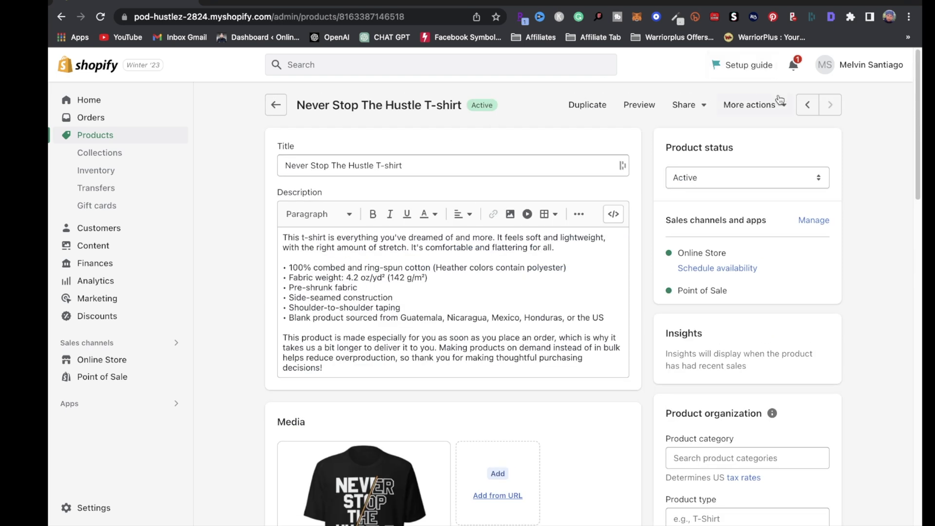
left_click(763, 106)
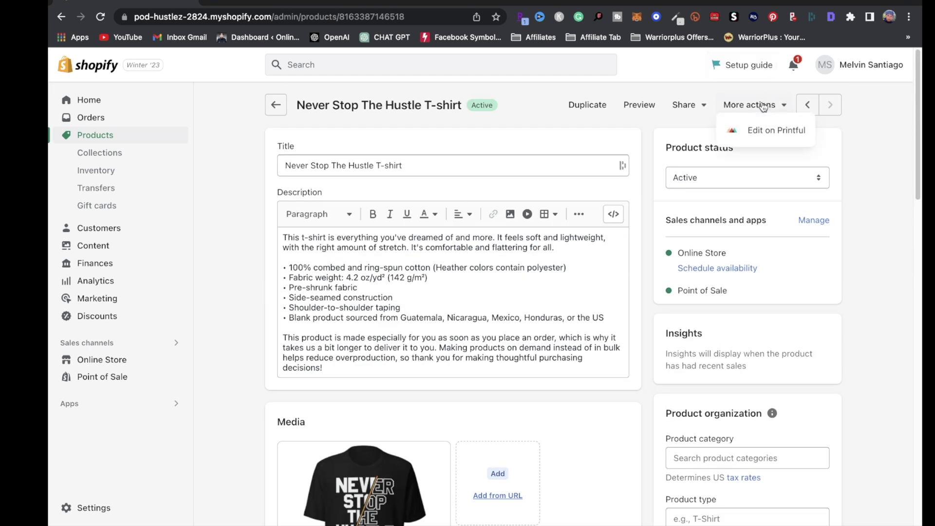
left_click(771, 135)
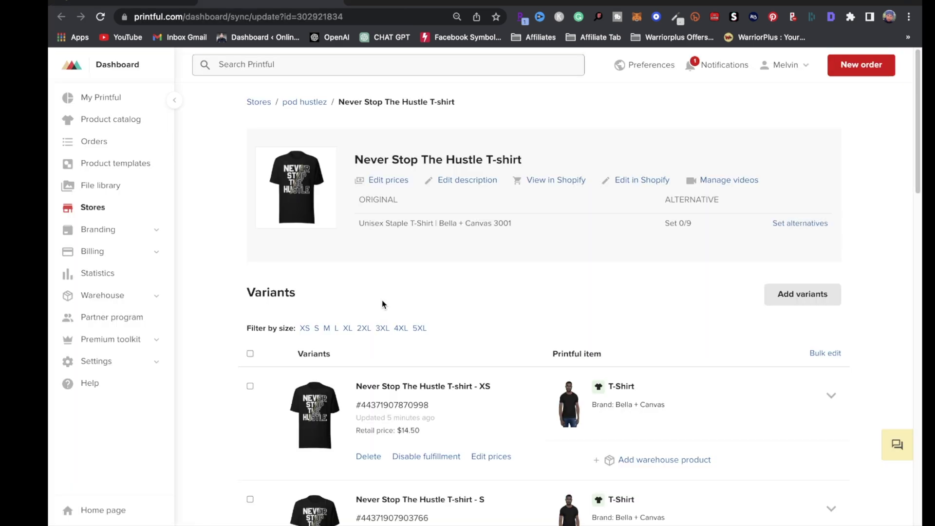
Select all nine variants and remove the current design from the shirt front.
scroll(450, 350, "down", 1)
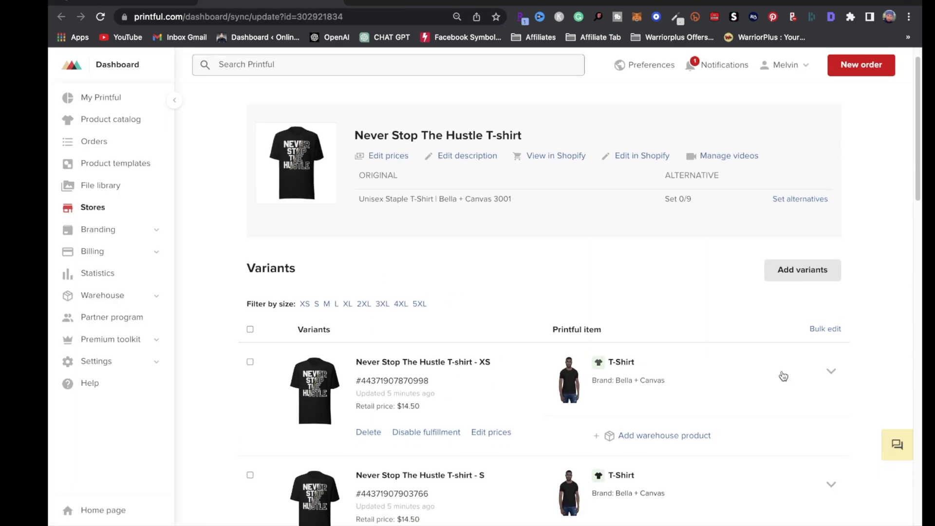
left_click(826, 330)
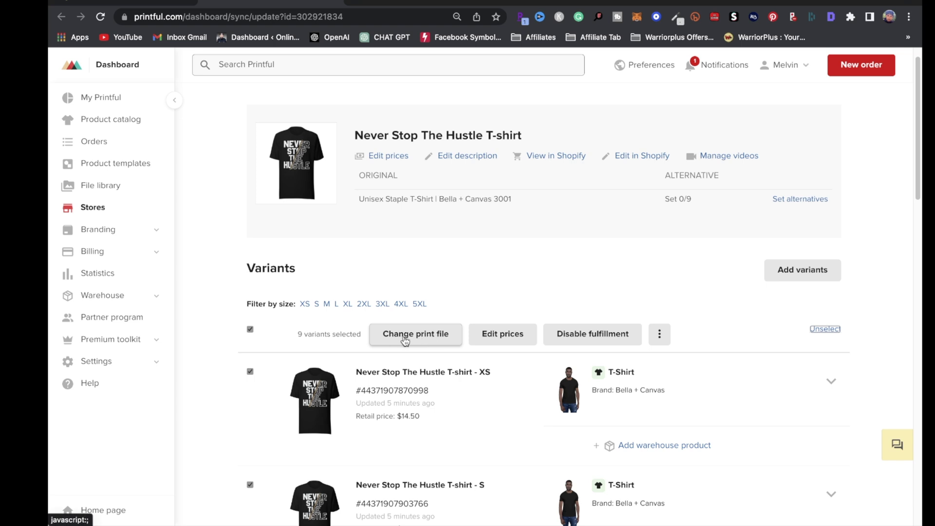
left_click(438, 337)
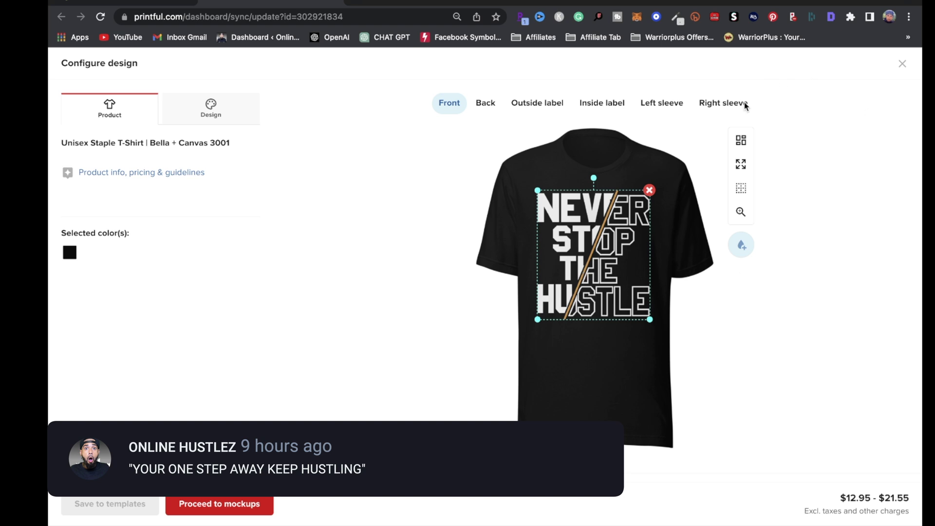
left_click(649, 190)
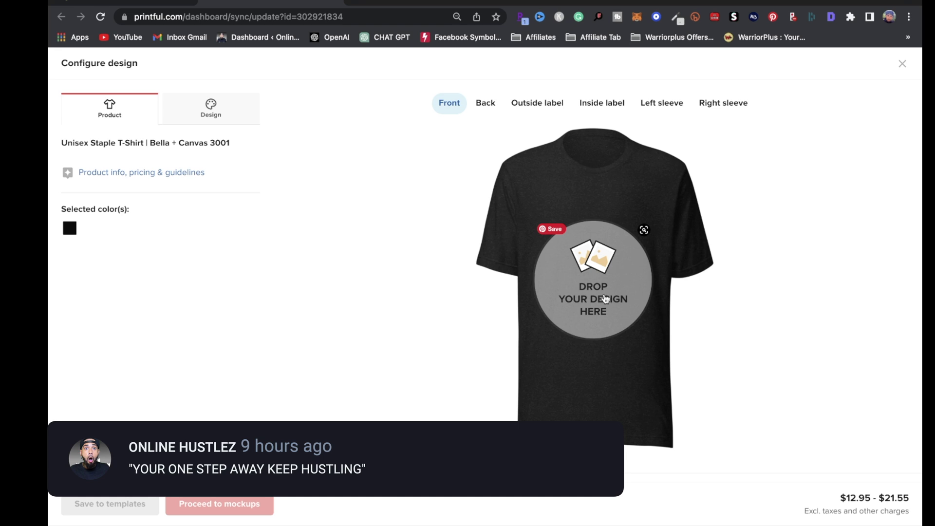
Place 111.png from the file library on the front and choose the flat black tee mockup.
left_click(604, 298)
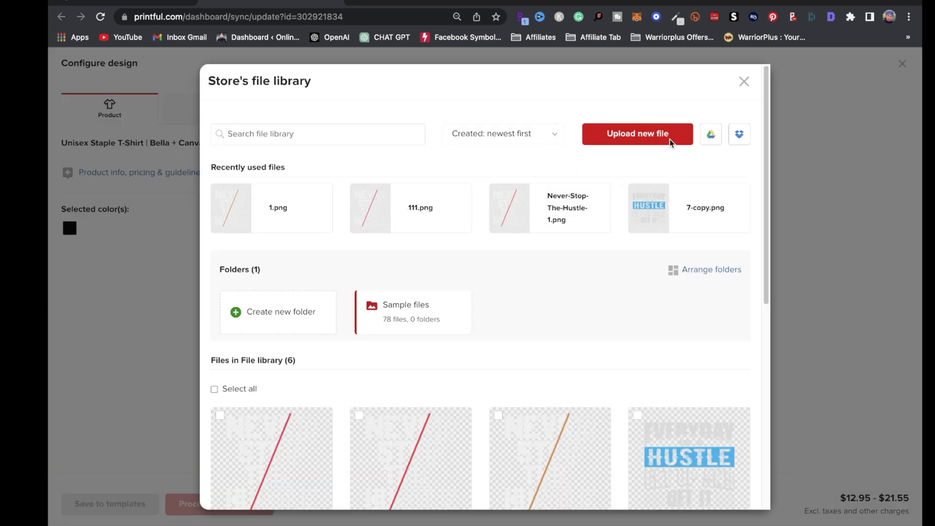
left_click(629, 140)
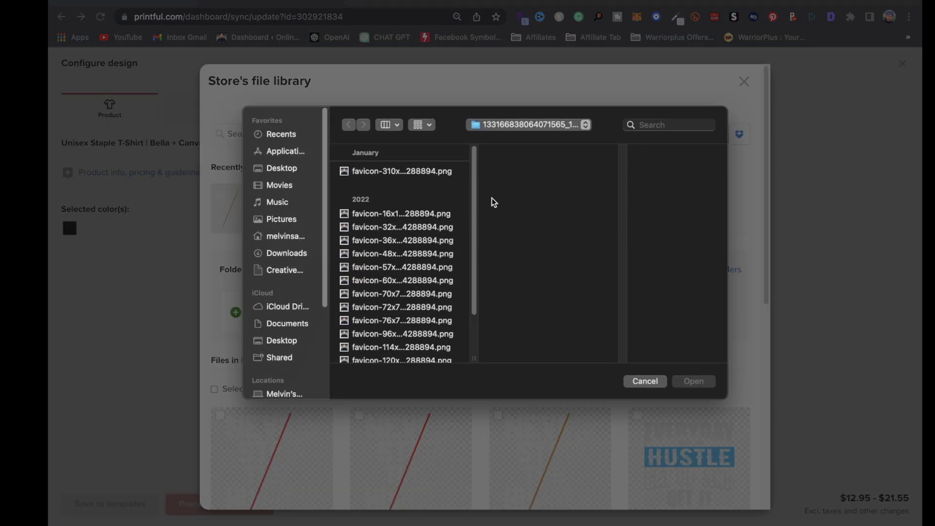
left_click(646, 382)
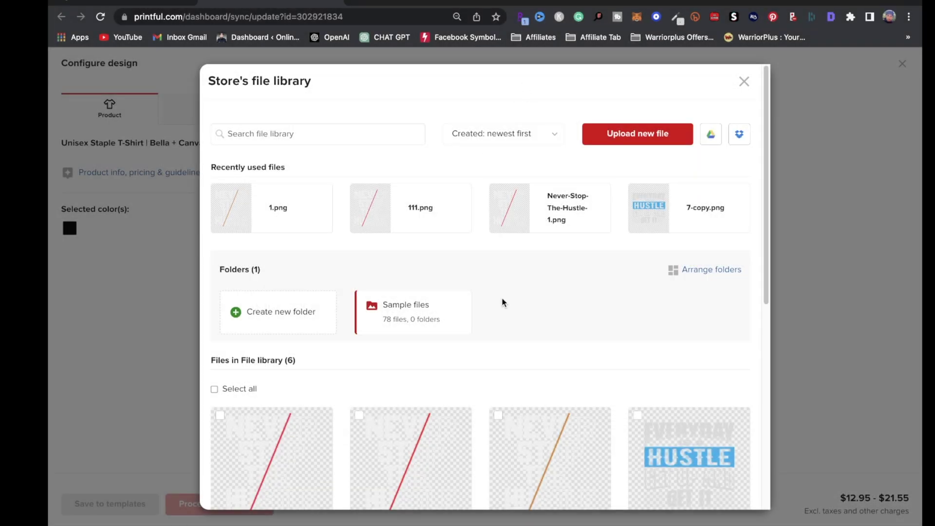
scroll(485, 351, "down", 5)
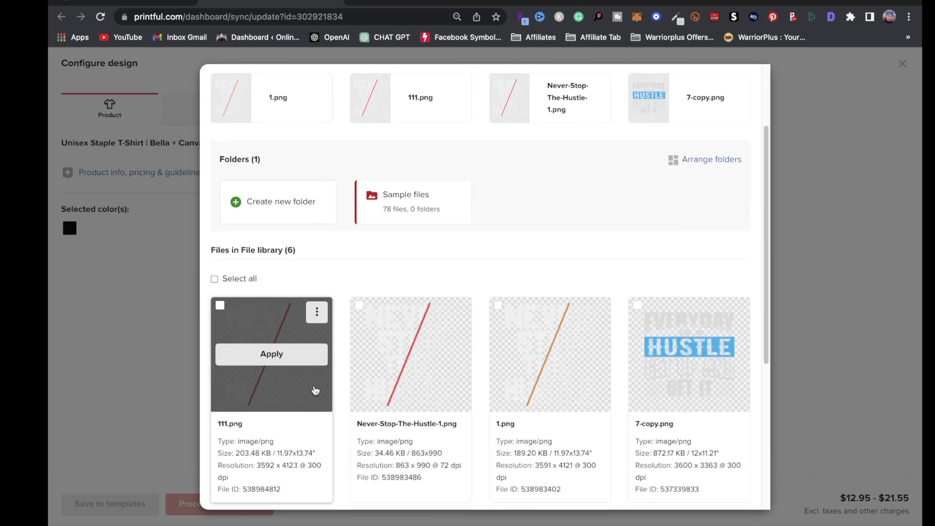
left_click(266, 284)
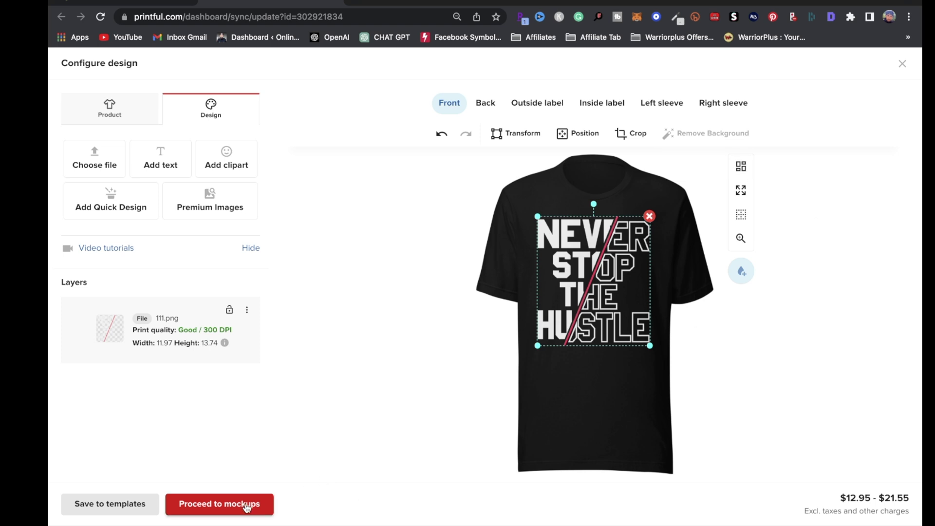
left_click(211, 505)
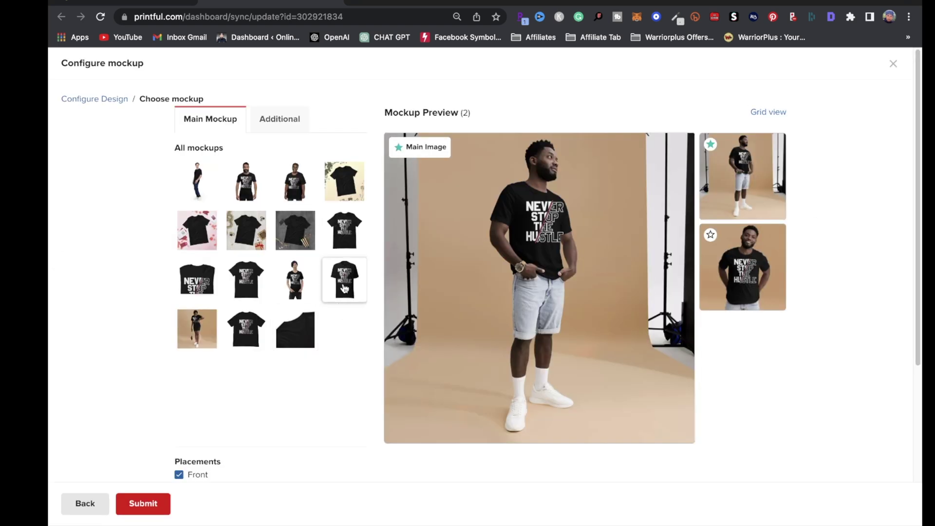
left_click(345, 288)
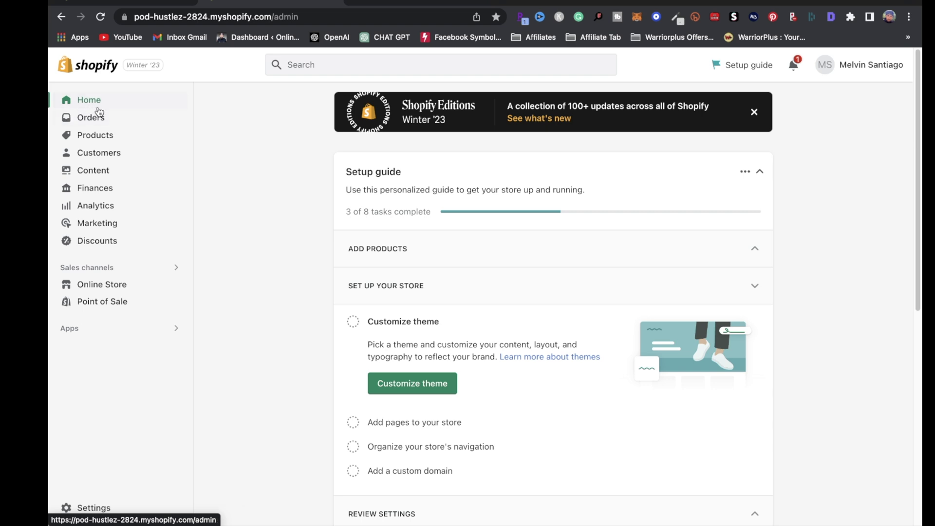
View the Never Stop The Hustle T-shirt's media full size to confirm the new flat-lay mockup.
left_click(108, 141)
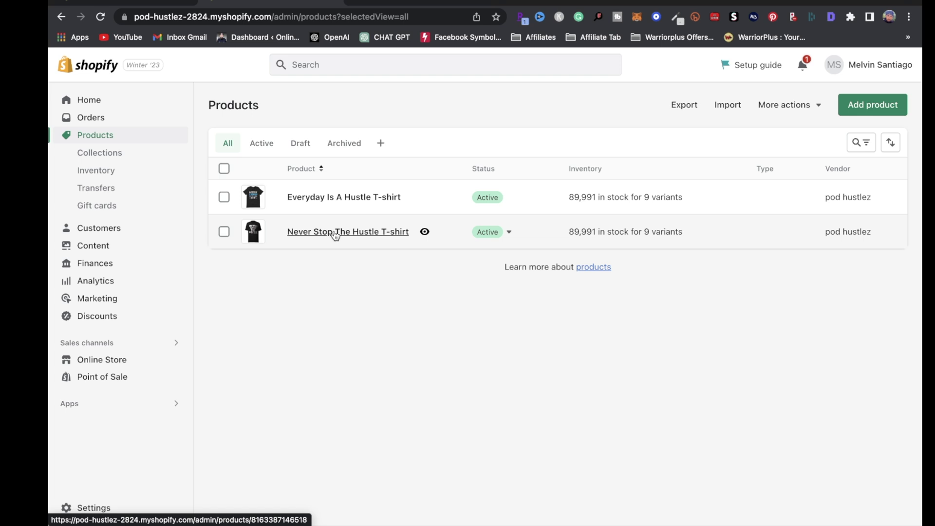
left_click(335, 231)
left_click(380, 314)
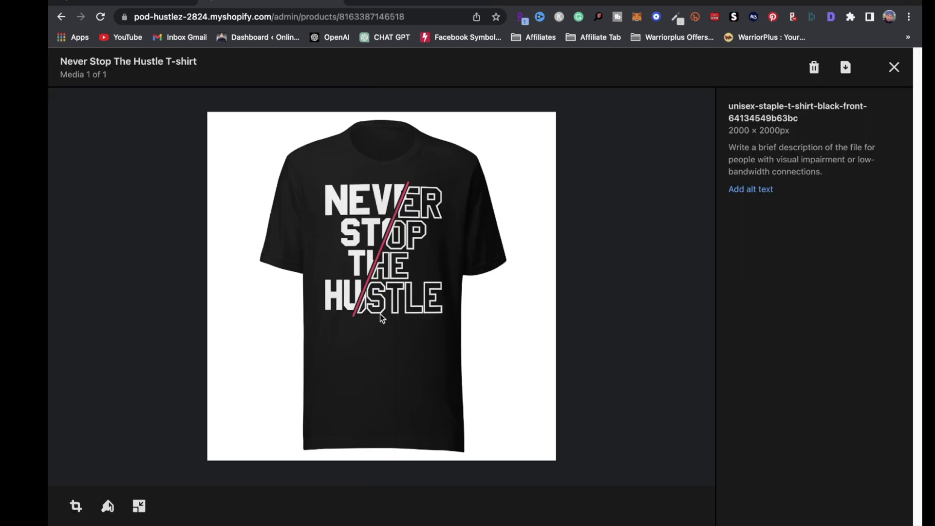
left_click(895, 67)
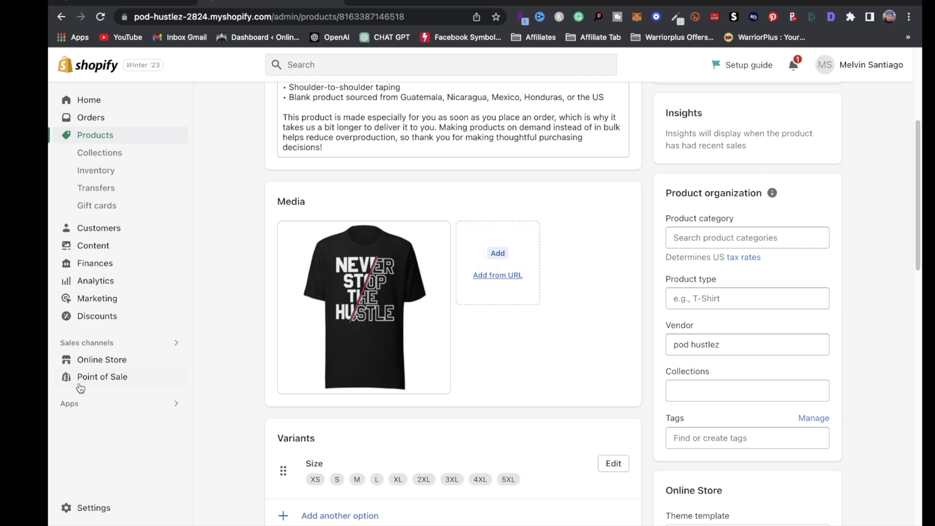
left_click(73, 405)
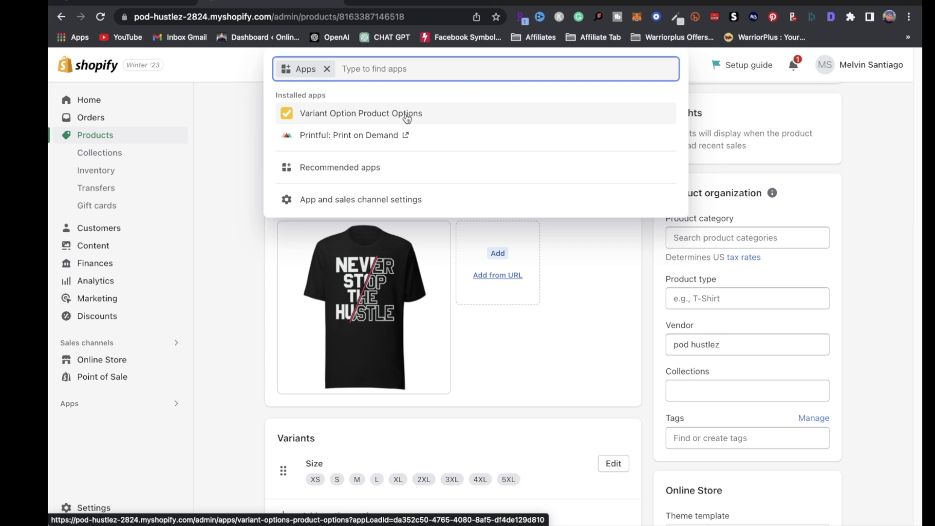
In Variant Option Product Options, choose the Never Stop The Hustle T-shirt as the product to edit.
left_click(364, 119)
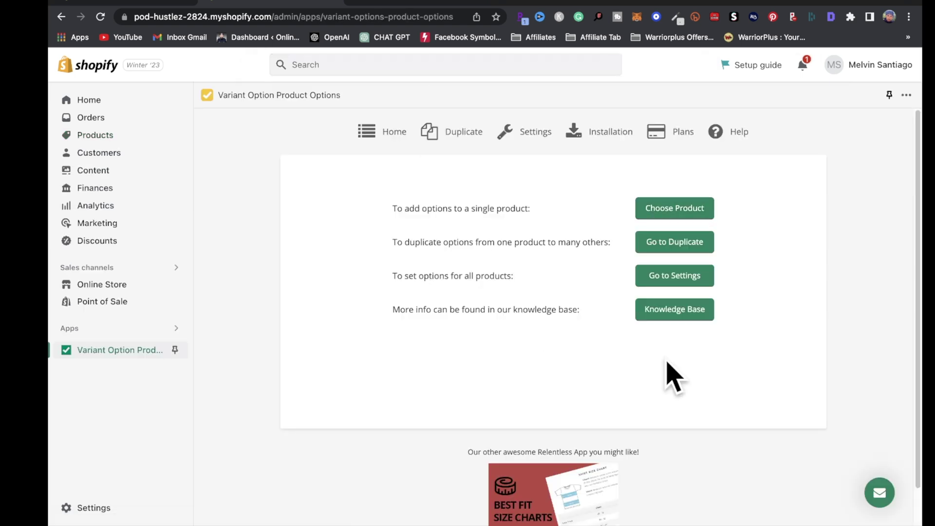
left_click(693, 210)
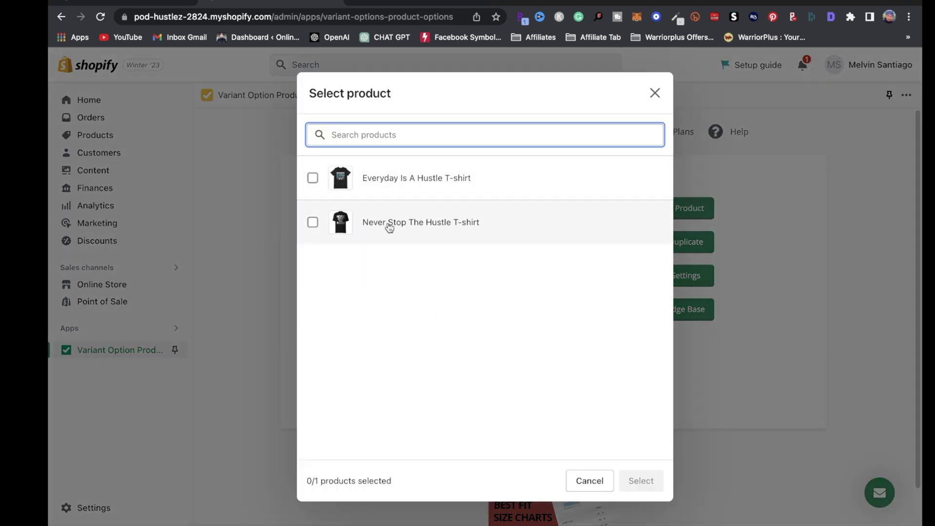
left_click(413, 228)
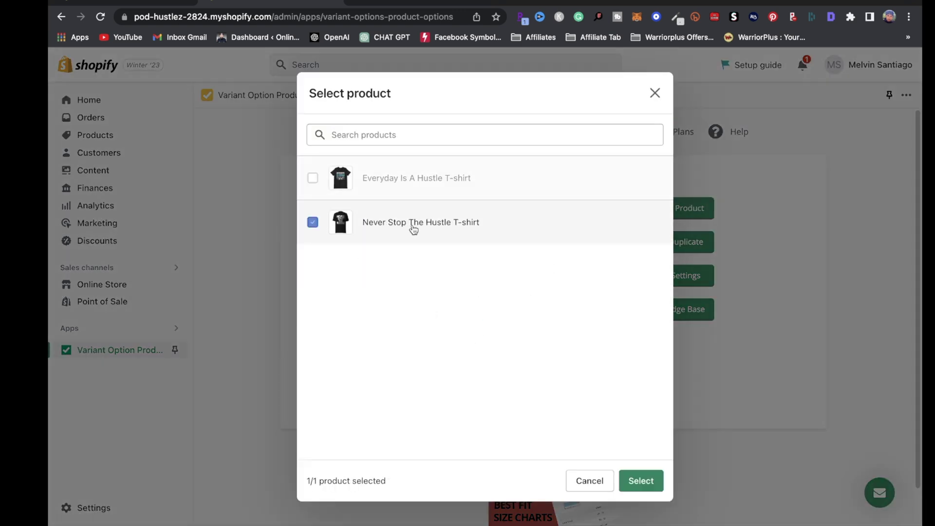
left_click(649, 490)
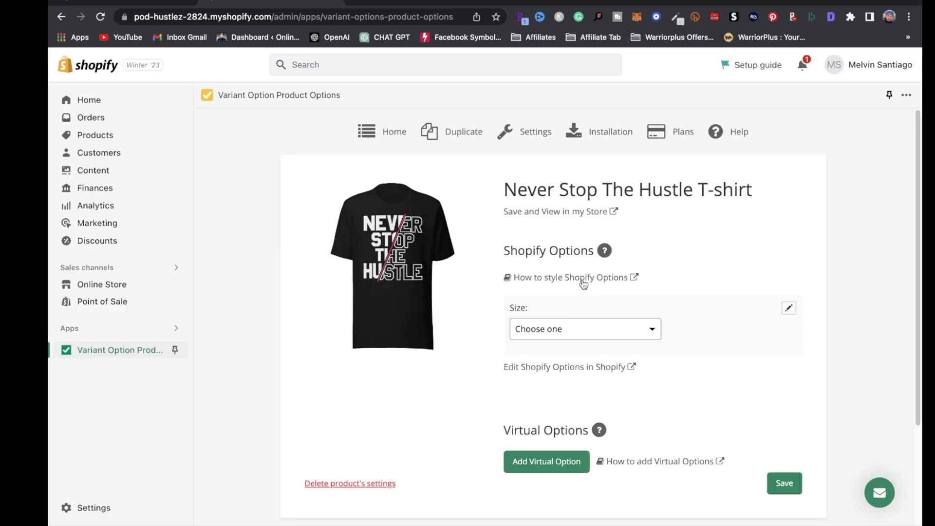
Add a virtual option 'Choose Color' of type Color Swatches with four value fields.
left_click(551, 470)
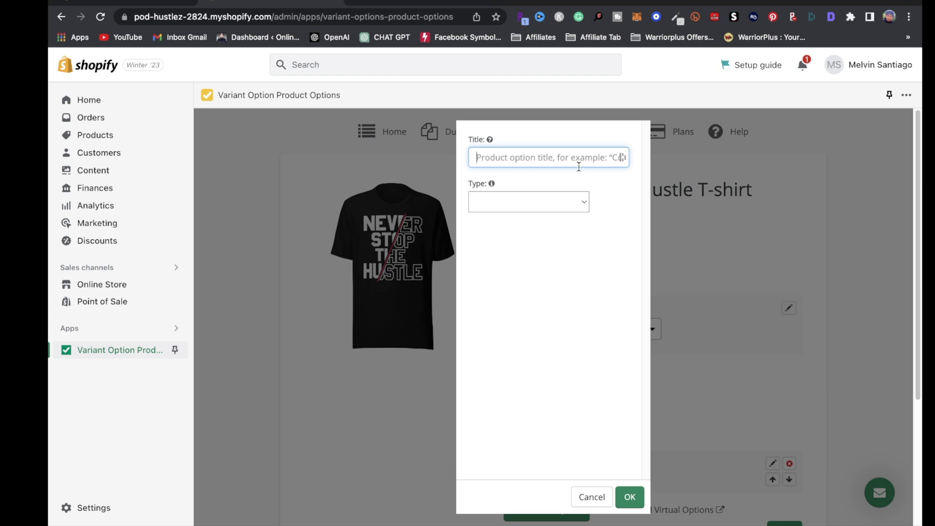
type("Ch")
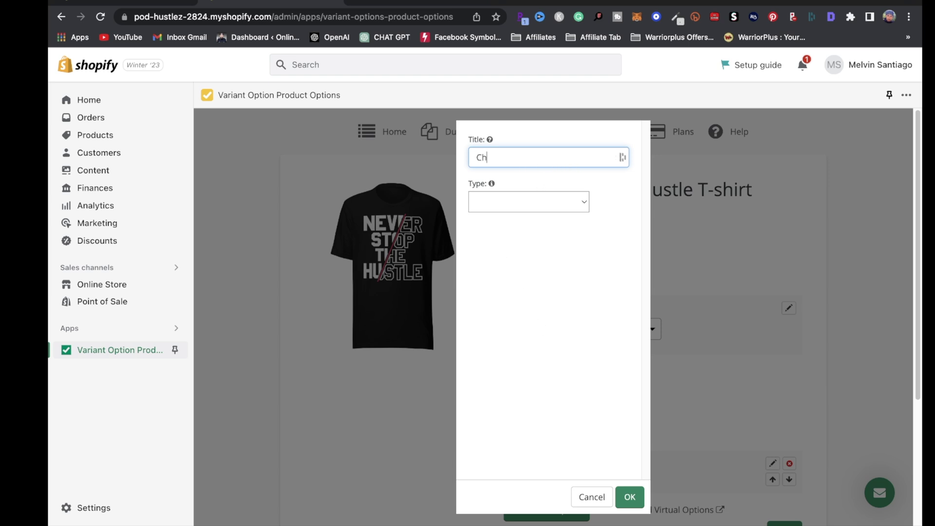
type("oose Color")
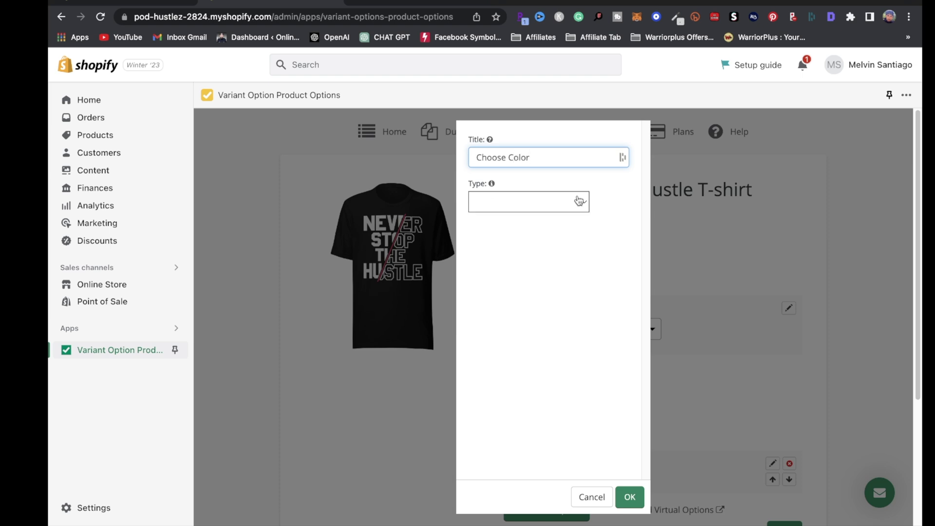
left_click(579, 201)
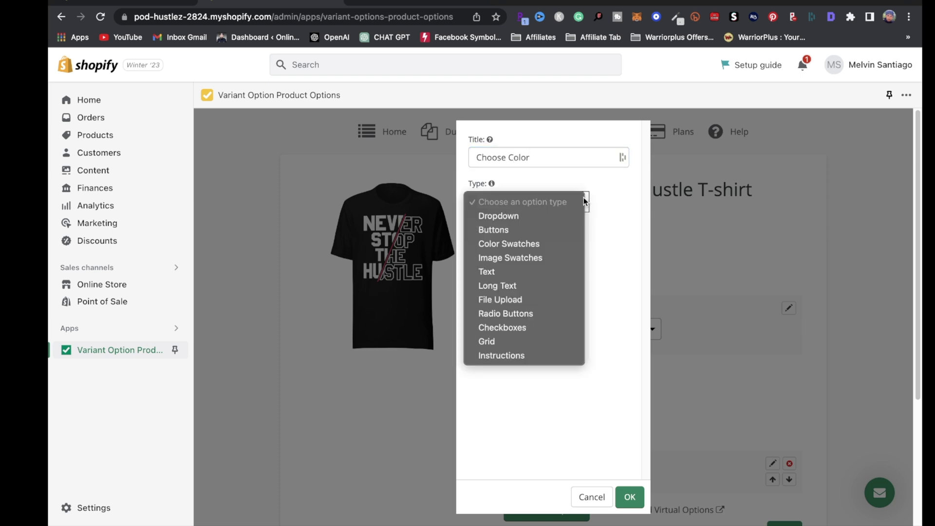
left_click(498, 244)
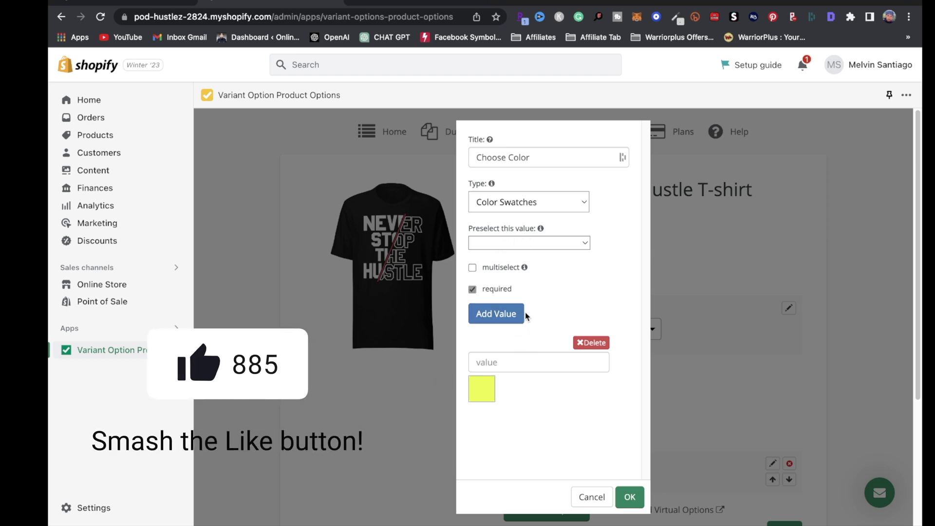
left_click(524, 314)
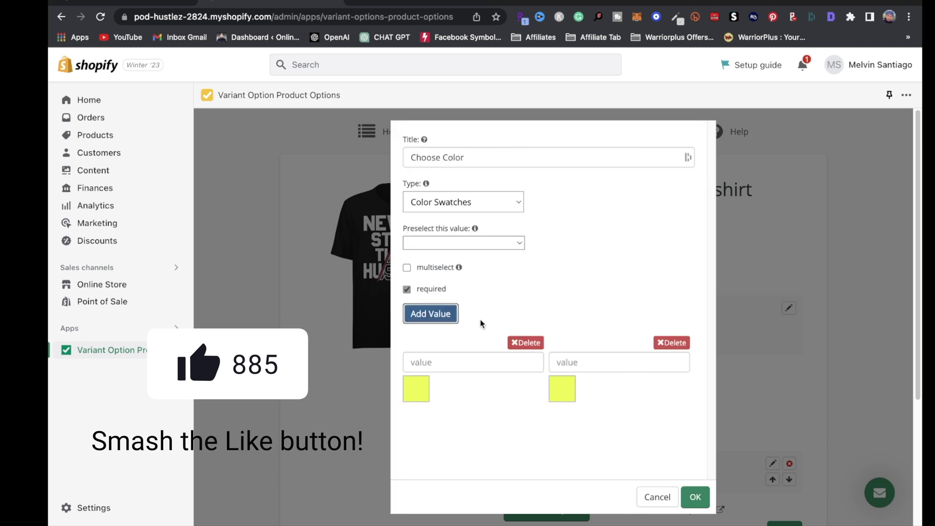
left_click(444, 321)
left_click(360, 321)
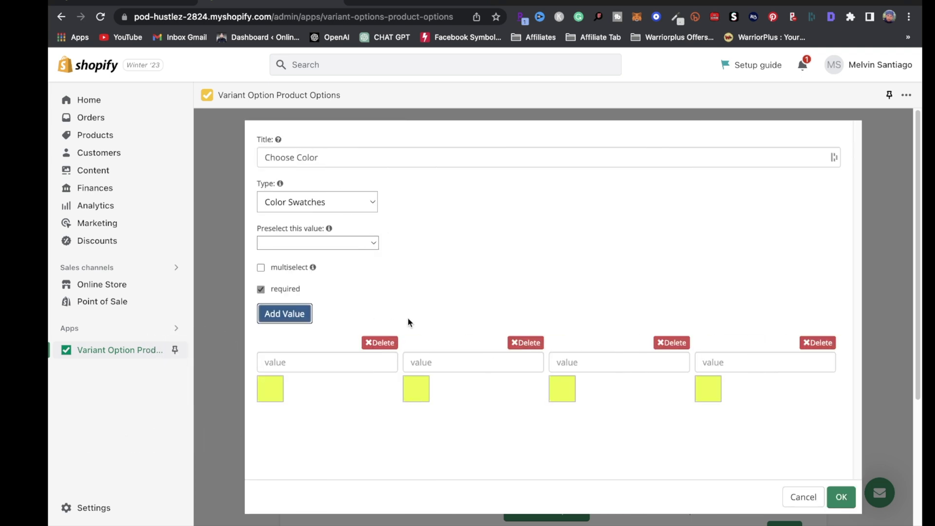
Make the first swatch green and name the first two values Green and Yellow.
left_click(275, 398)
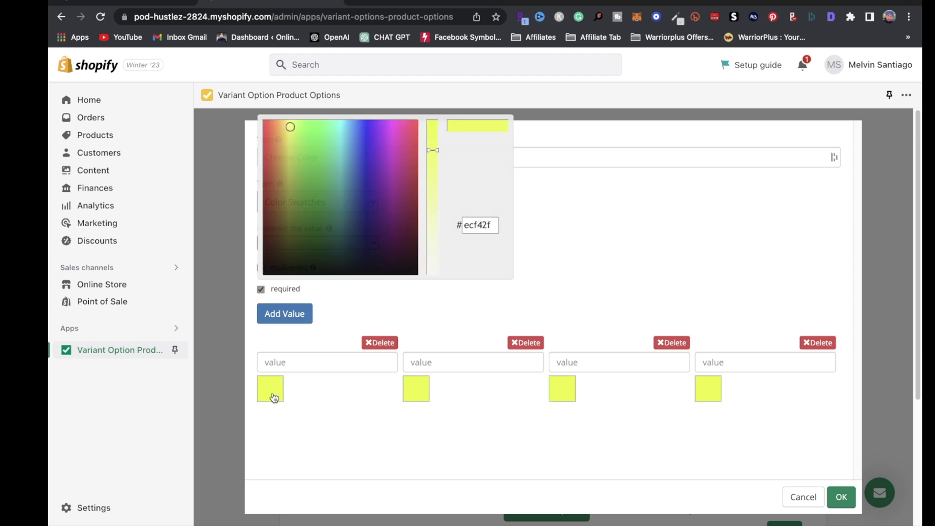
left_click(315, 146)
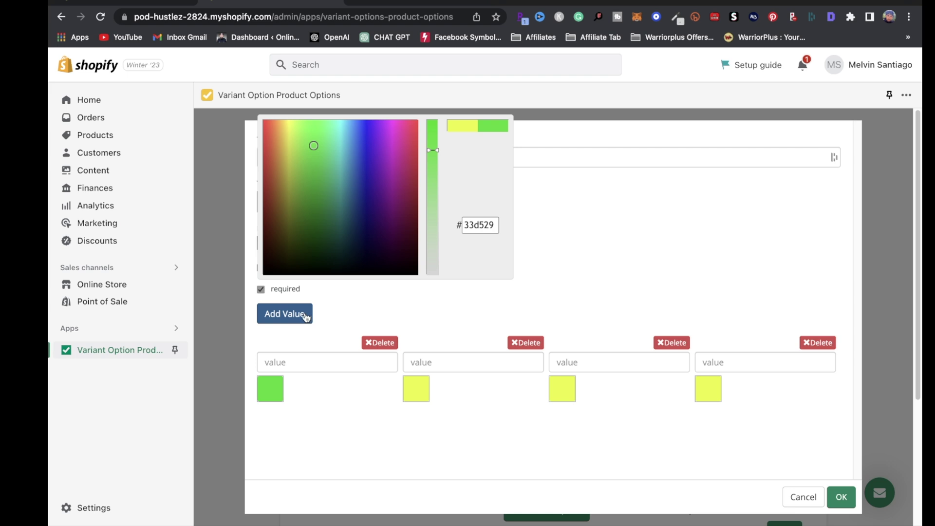
left_click(572, 307)
left_click(372, 364)
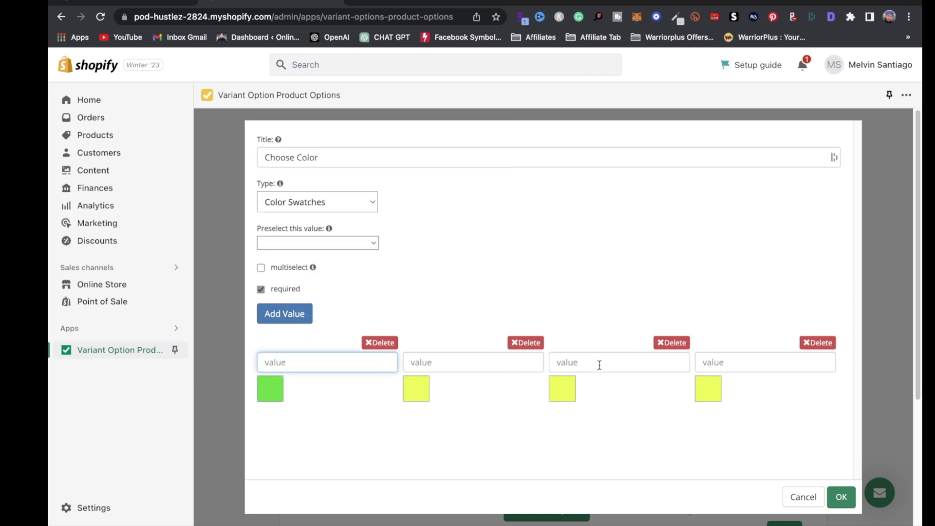
type("Green")
left_click(465, 366)
type("Yellow")
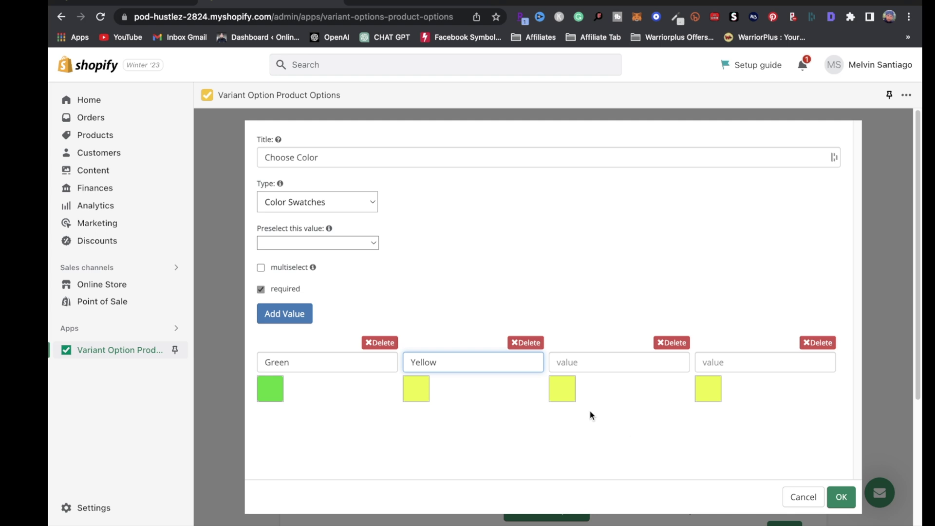
Make the third swatch red, name it Red, and name the fourth value Orange.
left_click(570, 390)
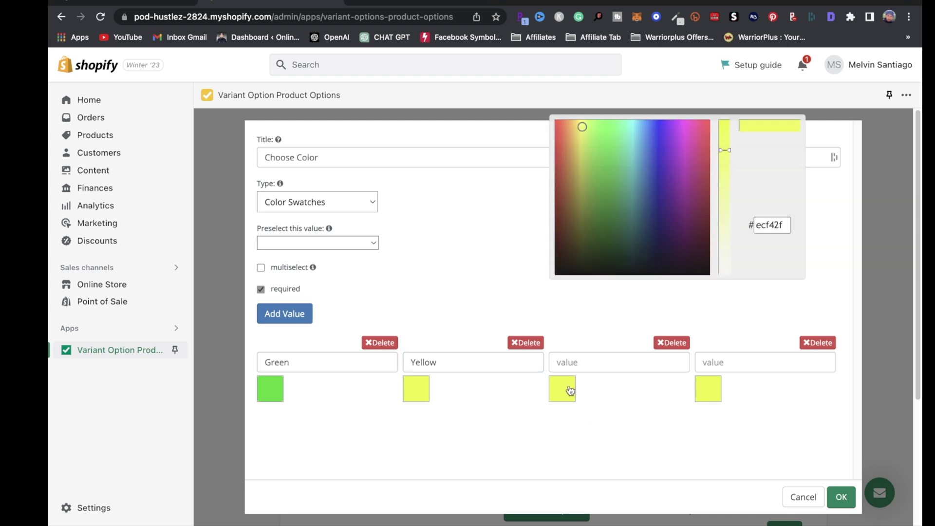
left_click(706, 127)
left_click(594, 360)
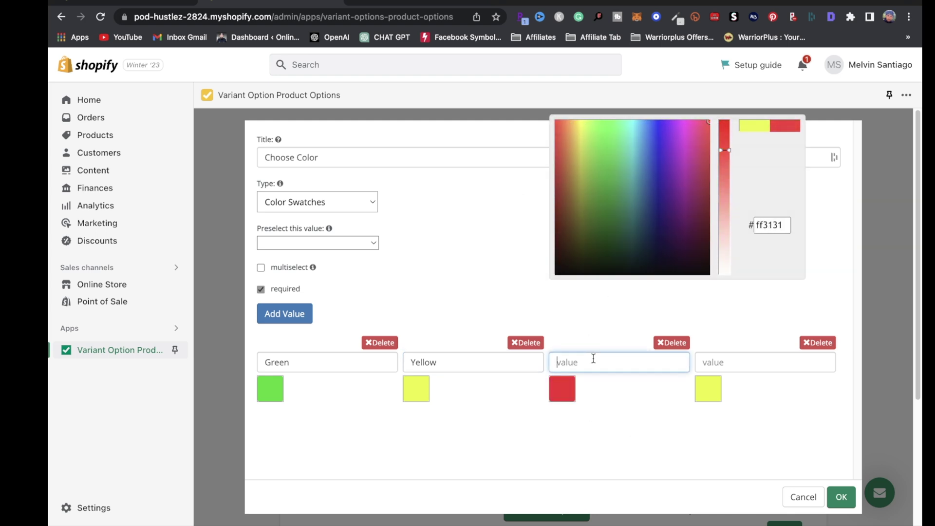
type("Red")
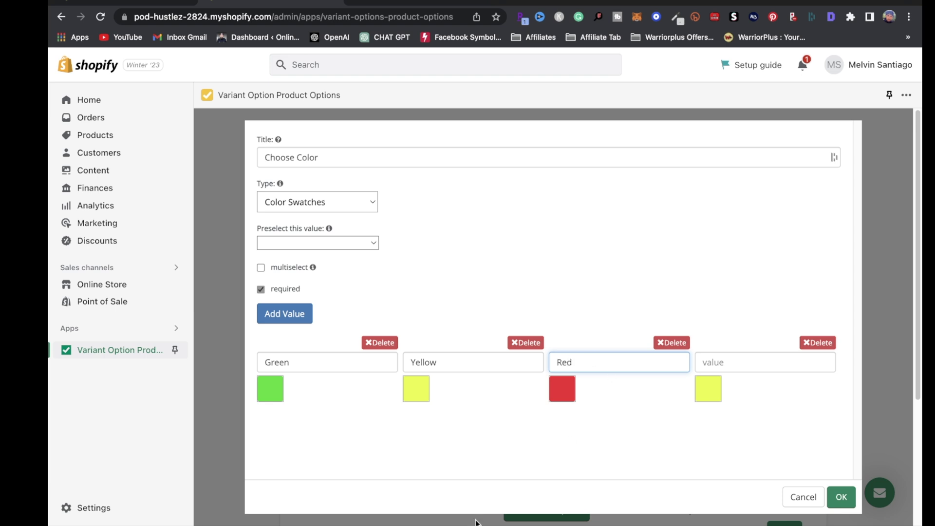
left_click(562, 390)
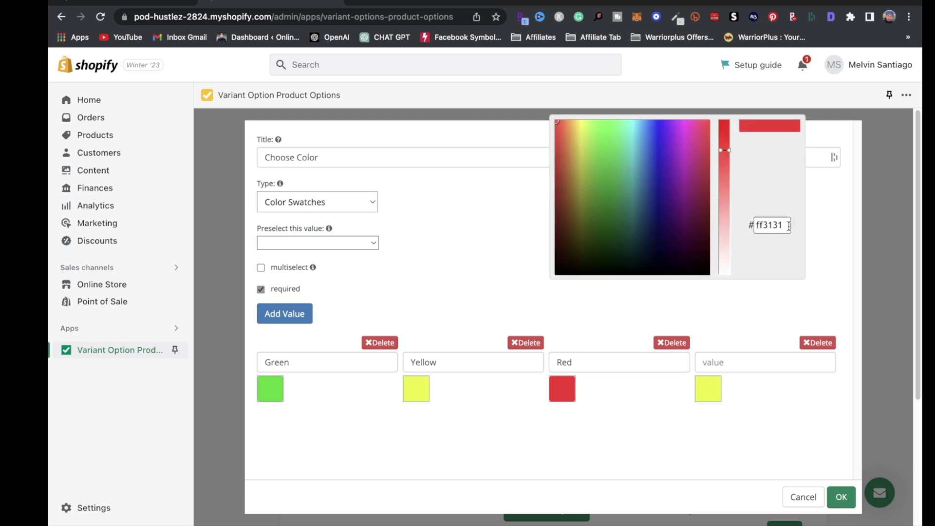
left_click(729, 359)
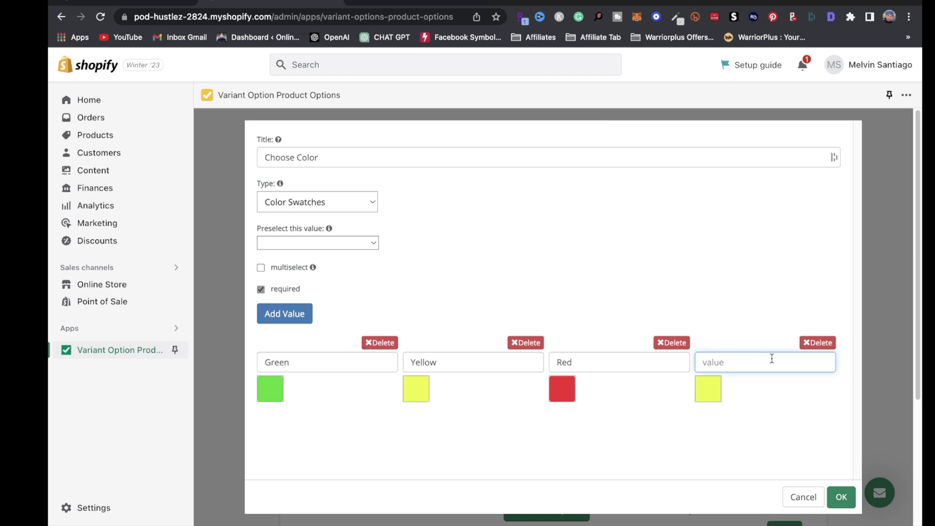
type("B")
key("BackSpace")
type("Orange")
Colour the Orange swatch orange, confirm the Choose Color option and save it.
left_click(712, 388)
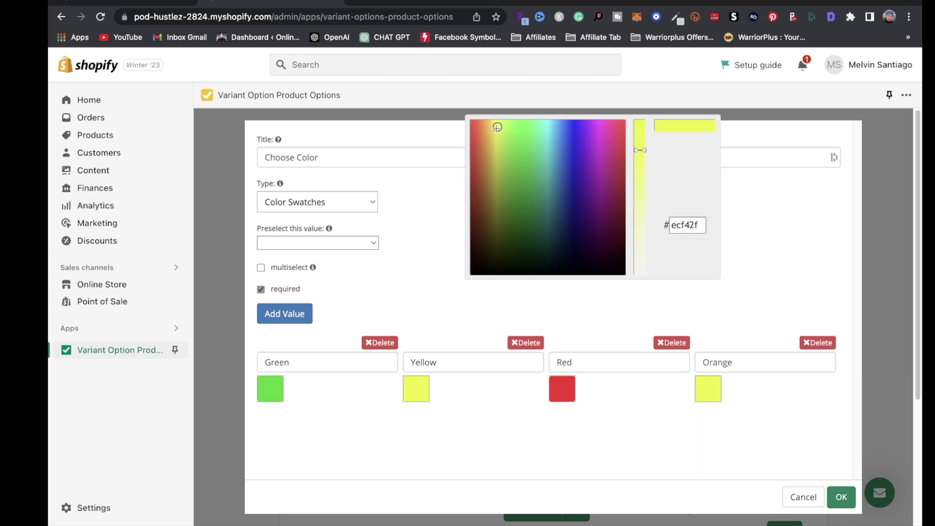
left_click_drag(498, 127, 486, 131)
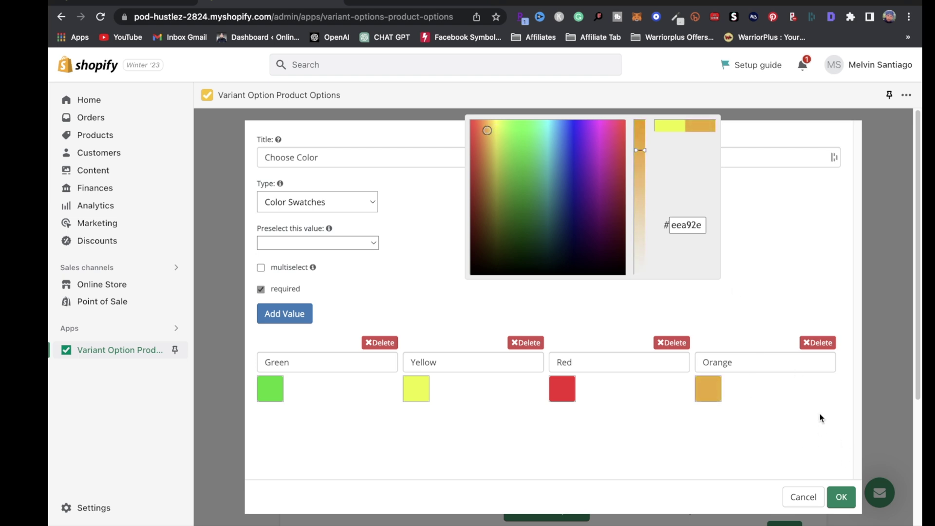
left_click(784, 285)
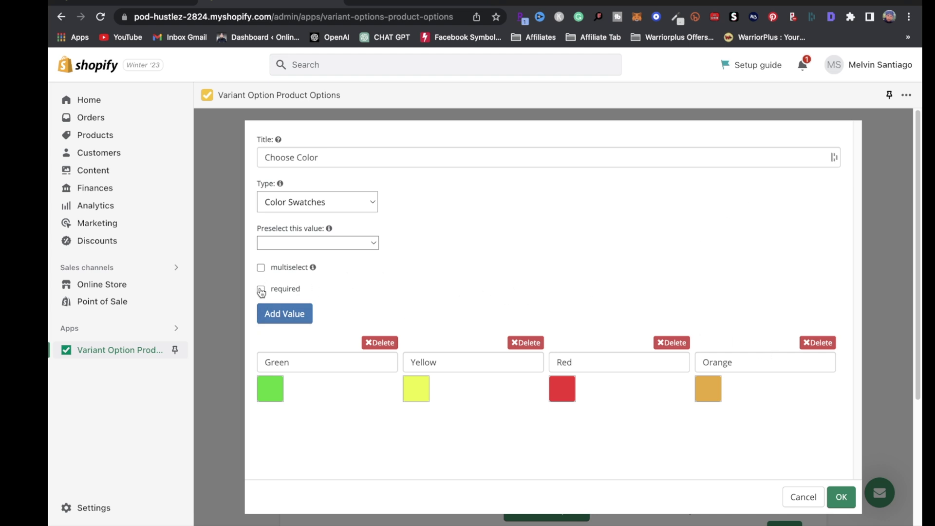
left_click(841, 497)
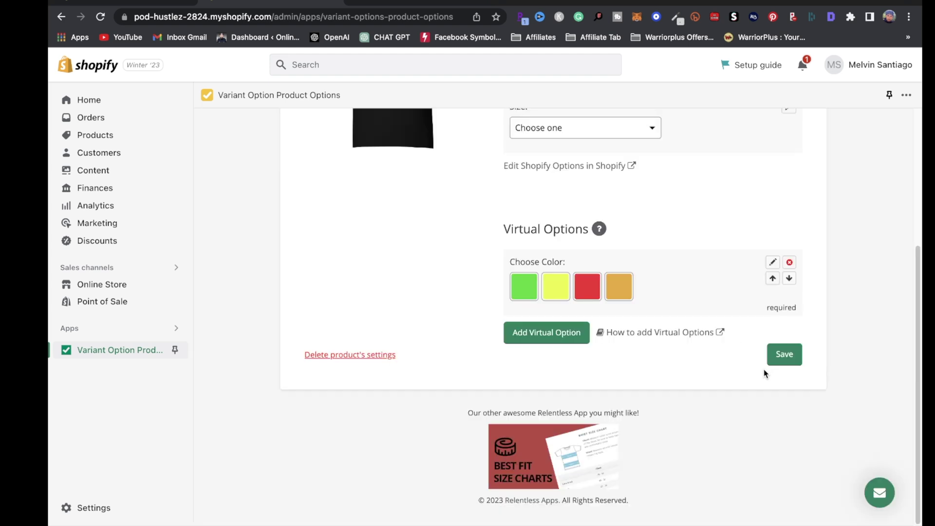
left_click(781, 365)
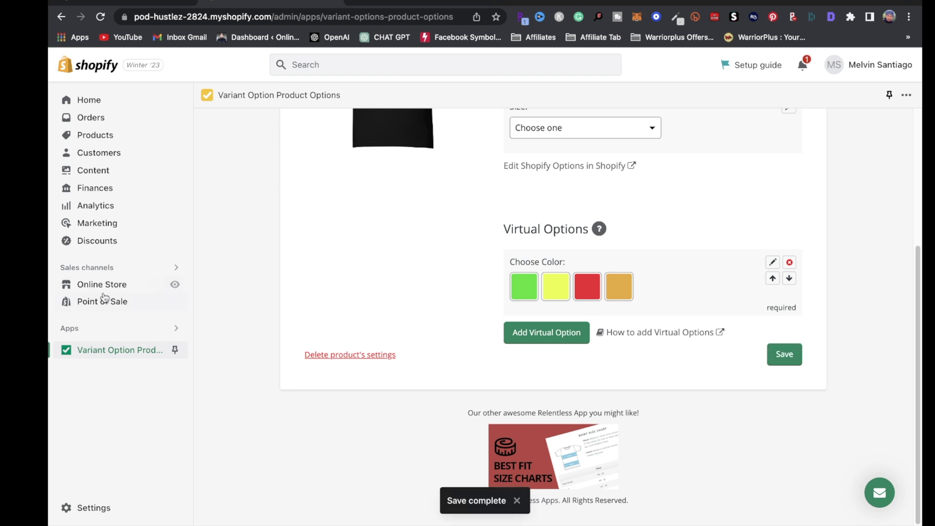
On the storefront T-shirt page, pick the Orange swatch, check sizes keeping XS, then return to admin.
left_click(175, 285)
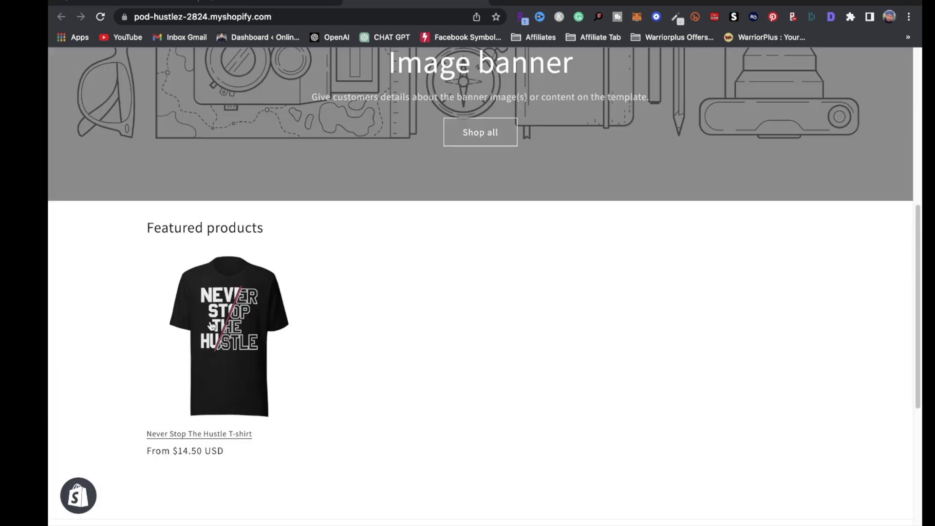
left_click(242, 333)
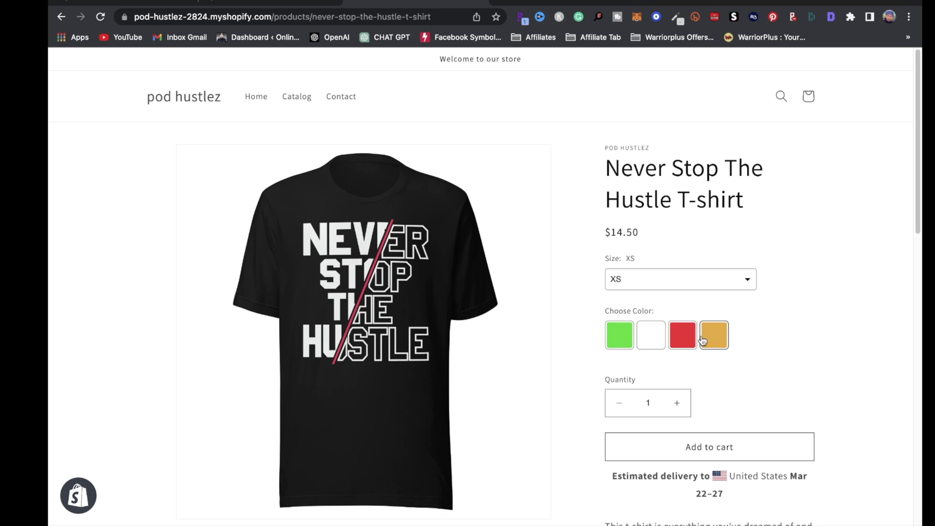
left_click(716, 341)
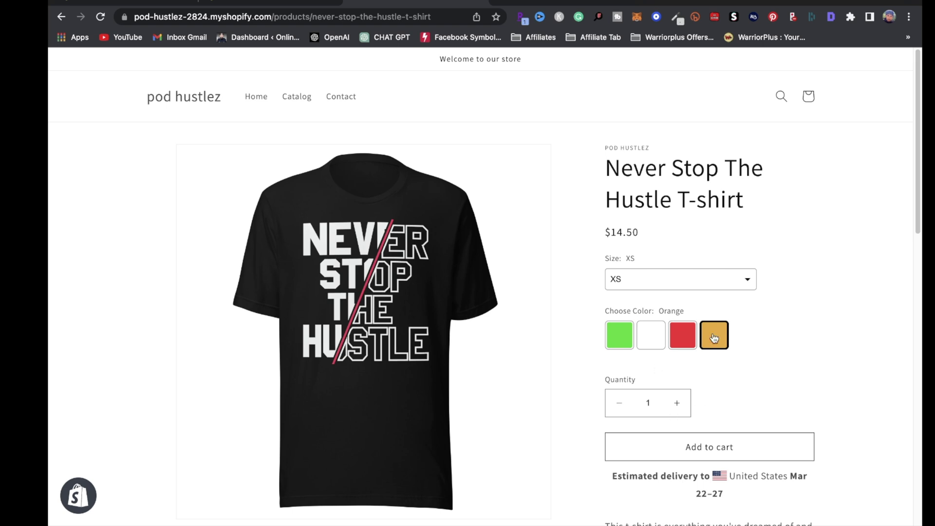
left_click(738, 280)
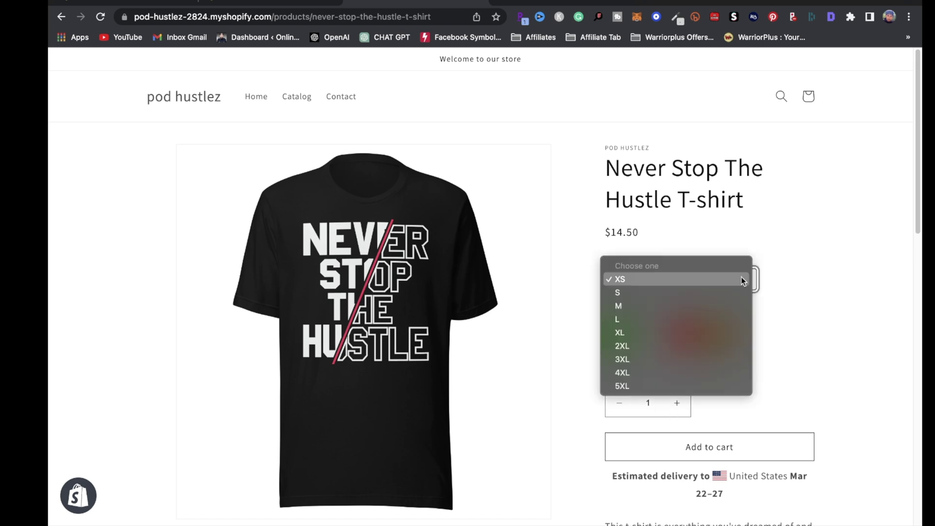
left_click(810, 315)
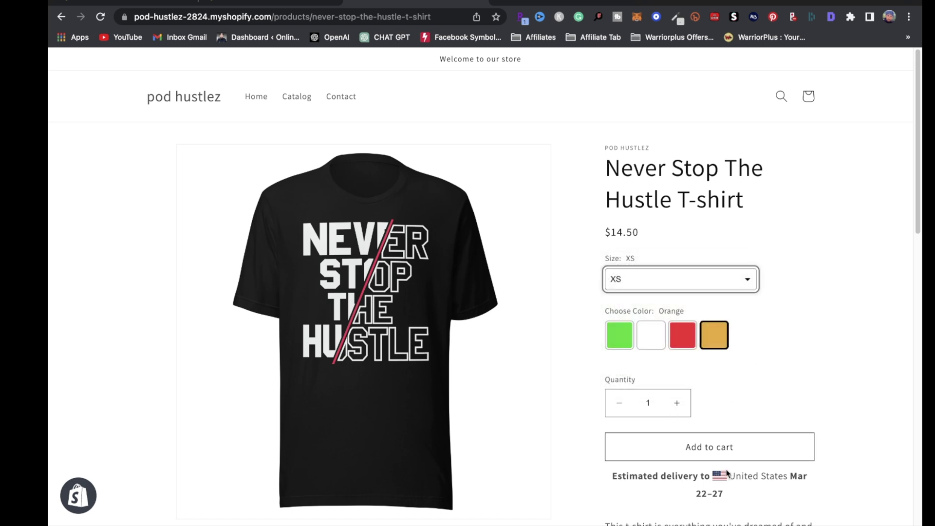
left_click(288, 6)
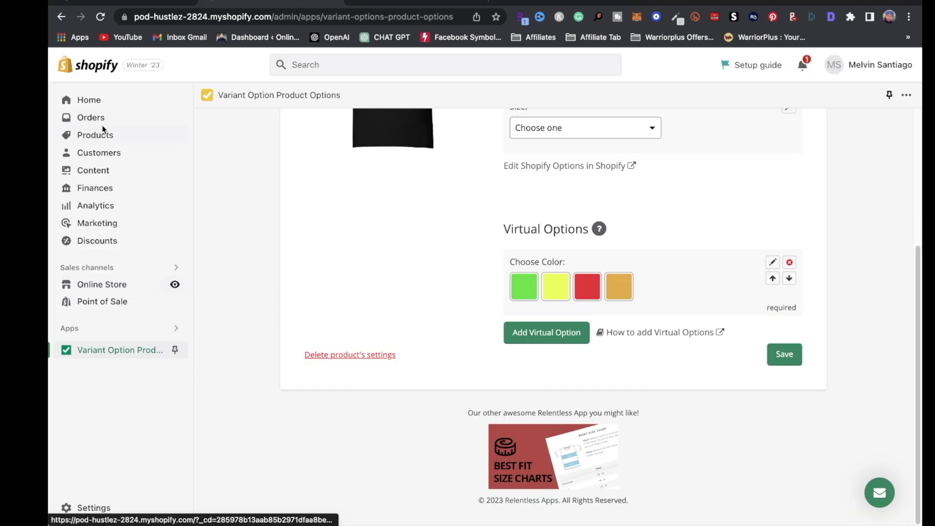
scroll(341, 292, "up", 5)
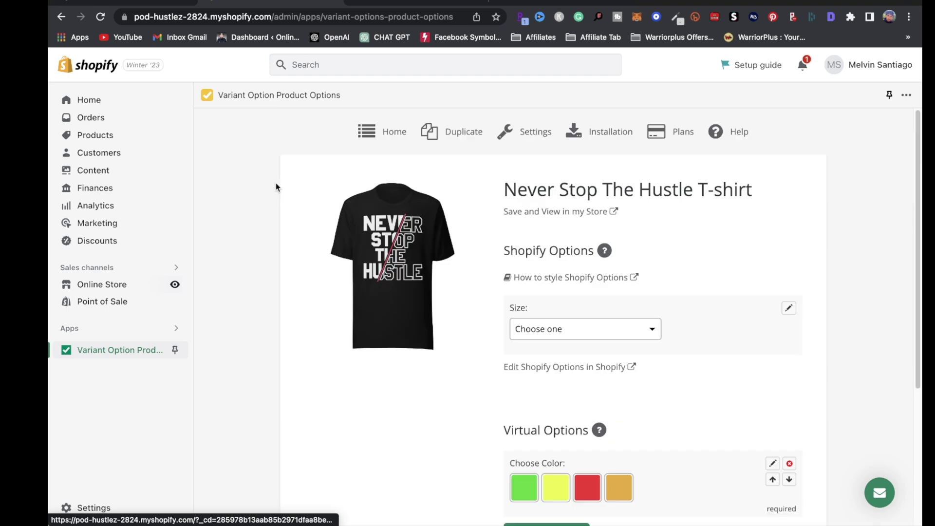